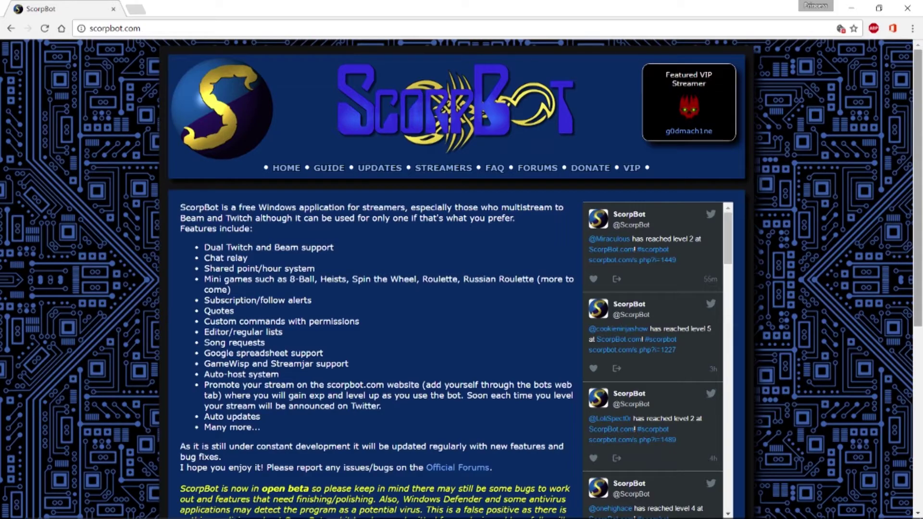
pyautogui.write('!steam rainbow 6')
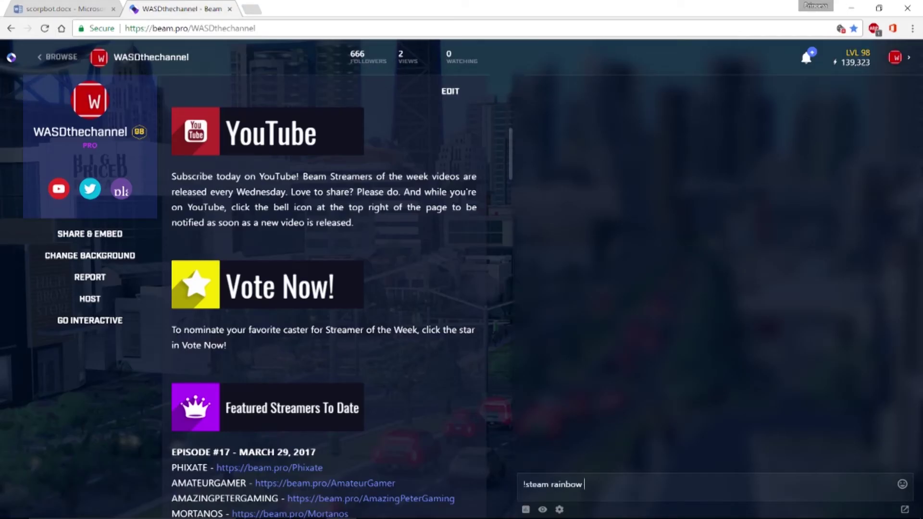
pyautogui.press('Return')
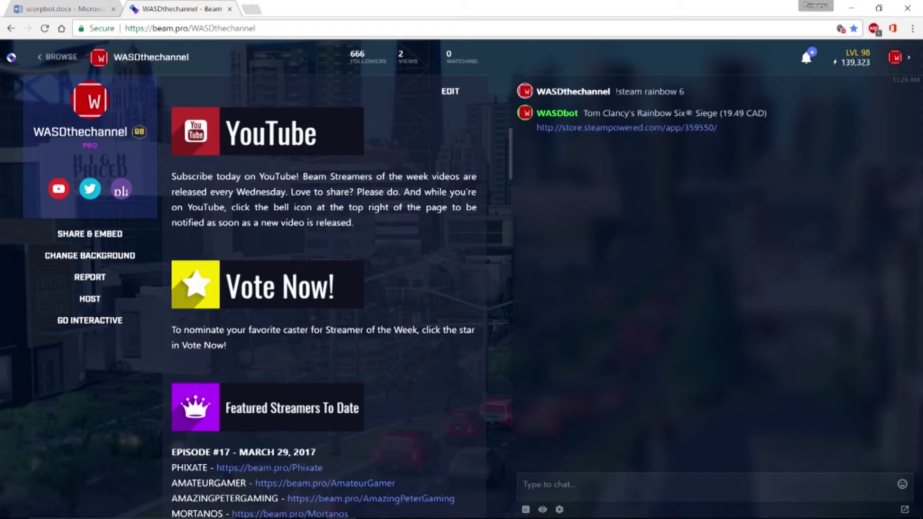
pyautogui.write('!quote')
pyautogui.press('Return')
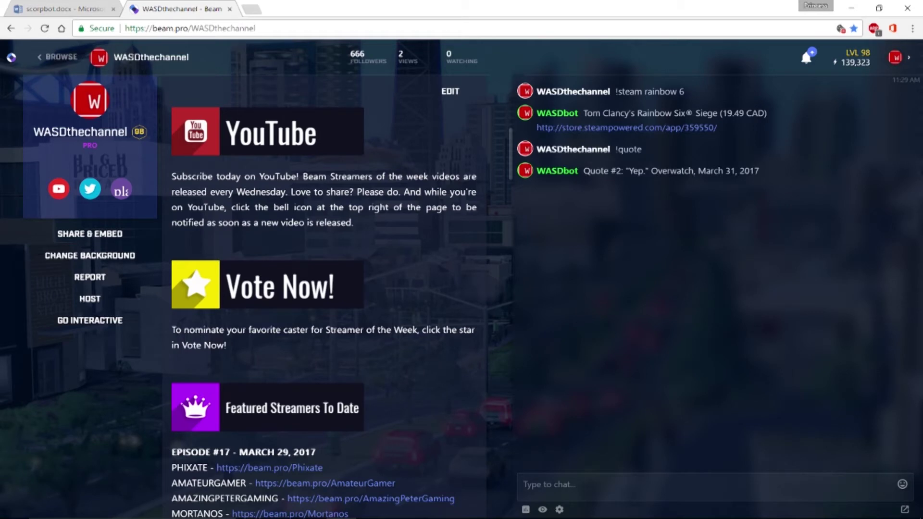
pyautogui.write('!commands')
pyautogui.press('Return')
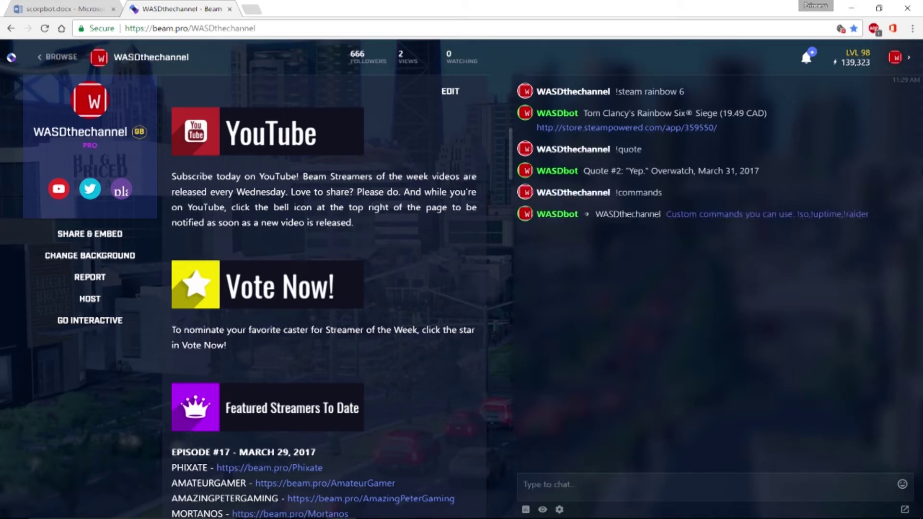
pyautogui.write('!so @WASDthechannel')
pyautogui.press('Return')
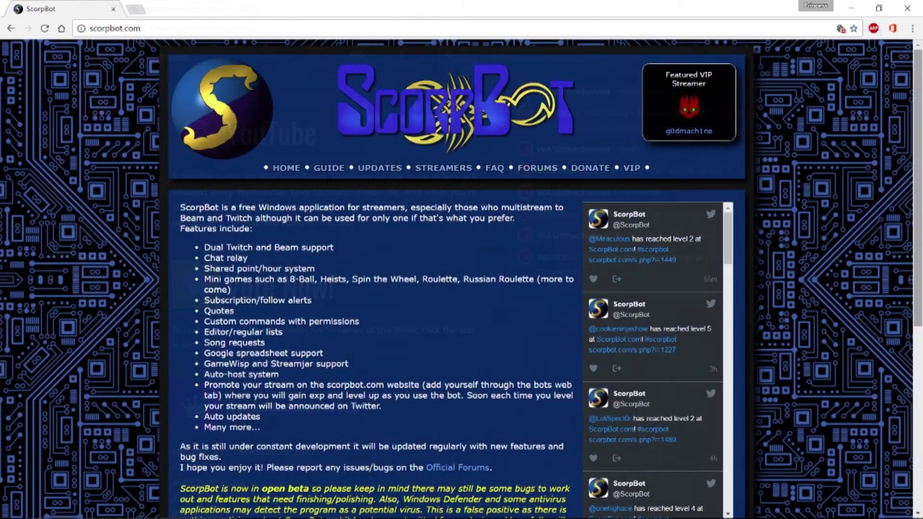
# Step: Download the ScorpBot zip from the scorpbot.com home page
pyautogui.scroll(-1, 462, 278)
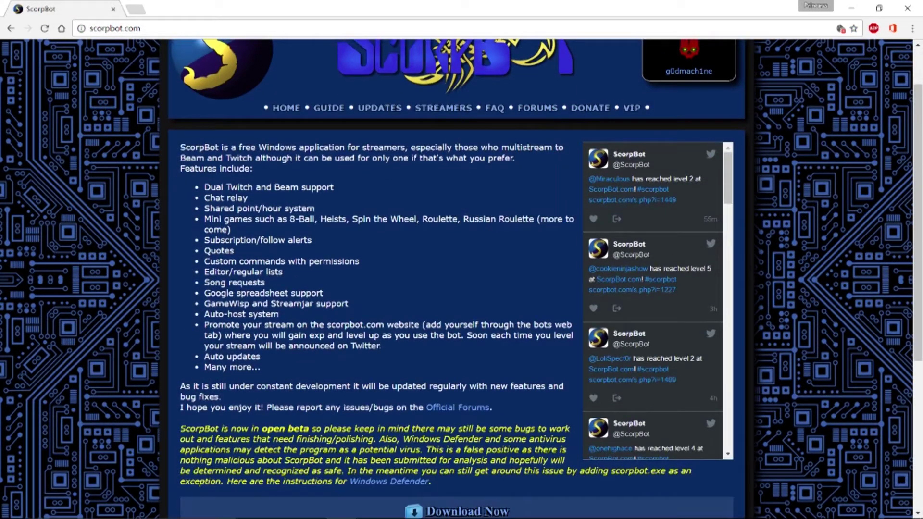
pyautogui.scroll(-1, 461, 278)
pyautogui.scroll(-3, 461, 279)
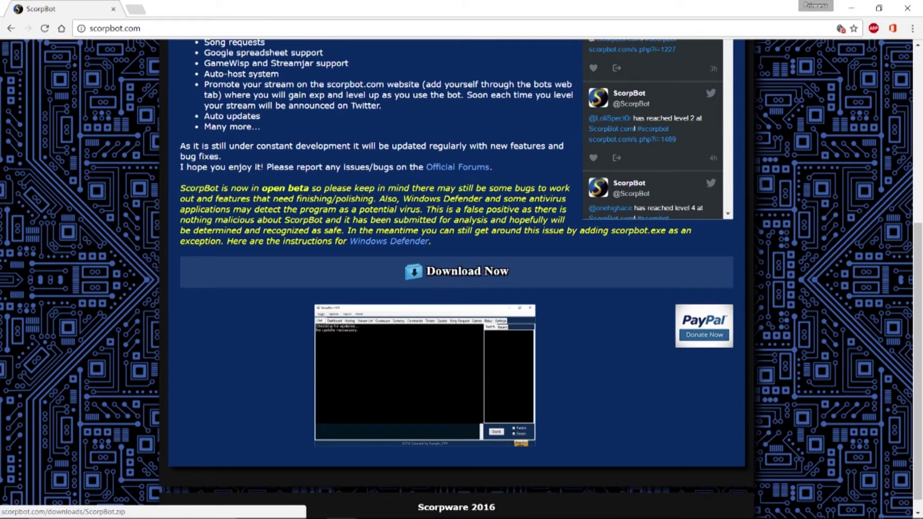
pyautogui.click(457, 272)
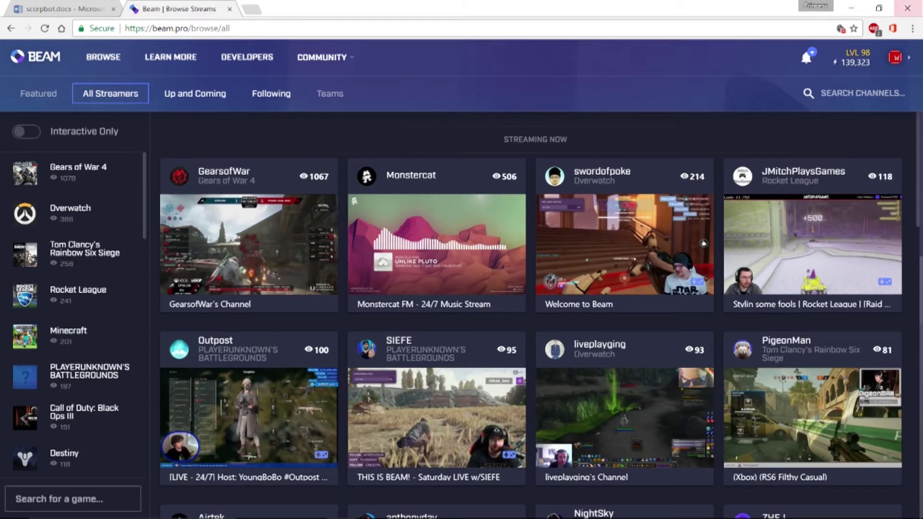
# Step: On Beam, log out of the WASDthechannel account and go to the WASDbot account's own channel
pyautogui.click(897, 57)
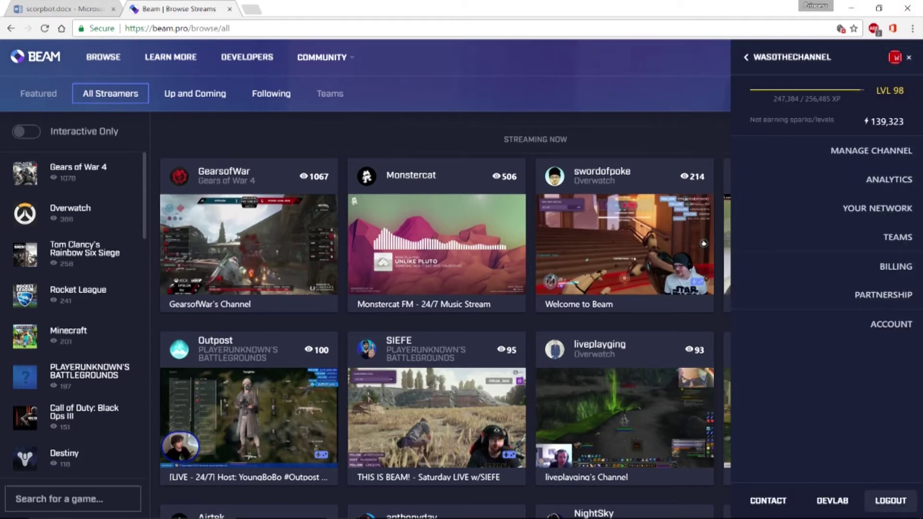
pyautogui.click(890, 500)
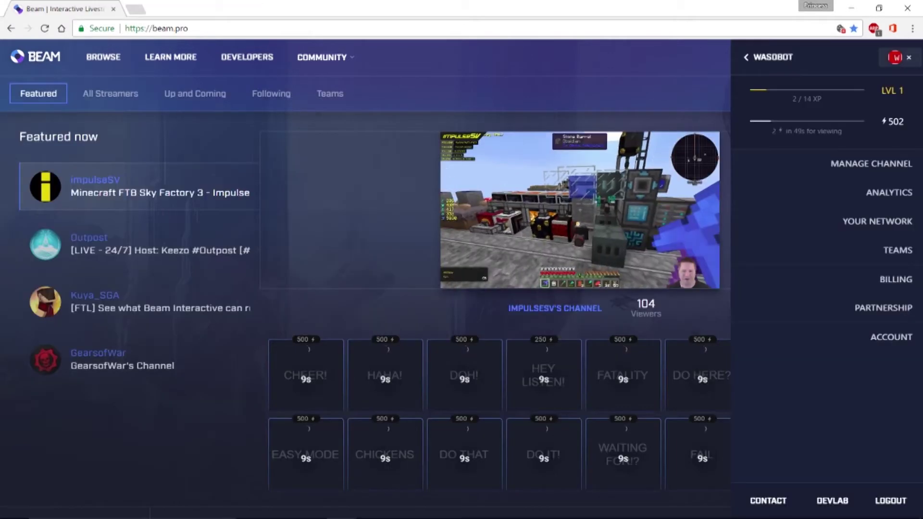
pyautogui.click(899, 57)
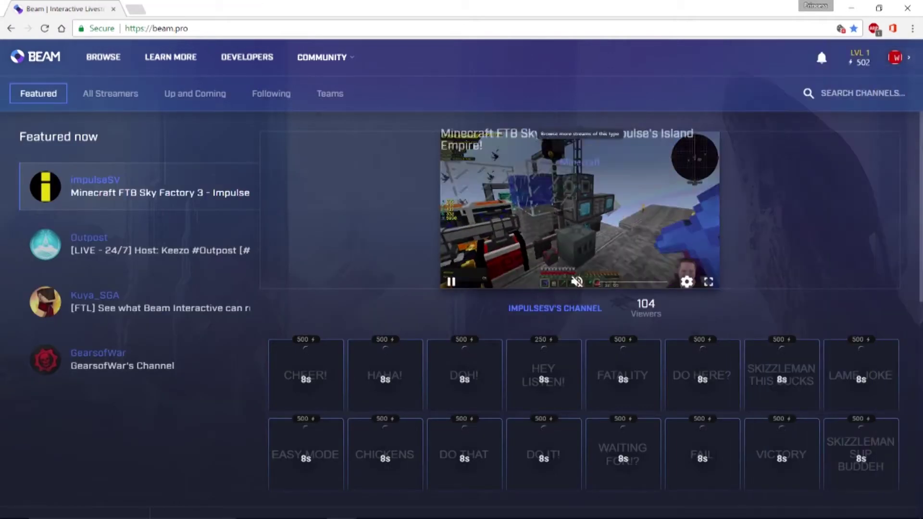
pyautogui.scroll(-7, 461, 316)
pyautogui.scroll(-2, 462, 316)
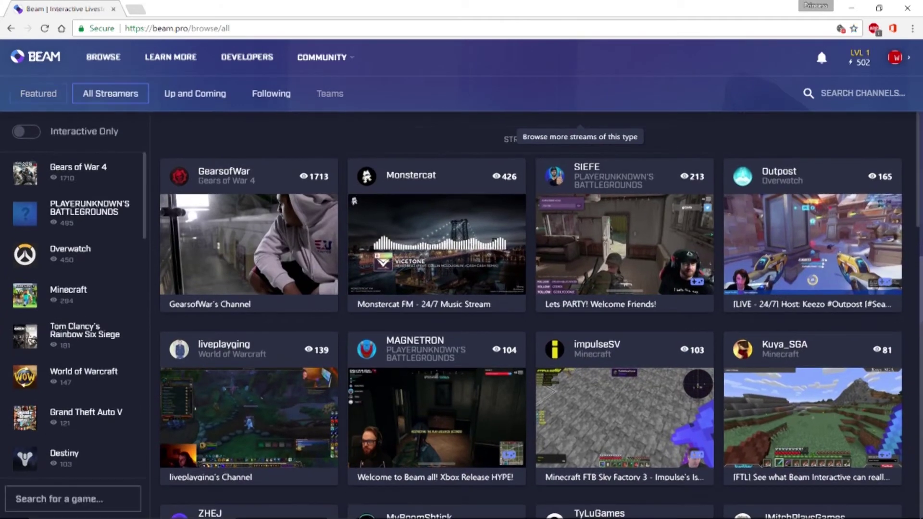
pyautogui.click(894, 57)
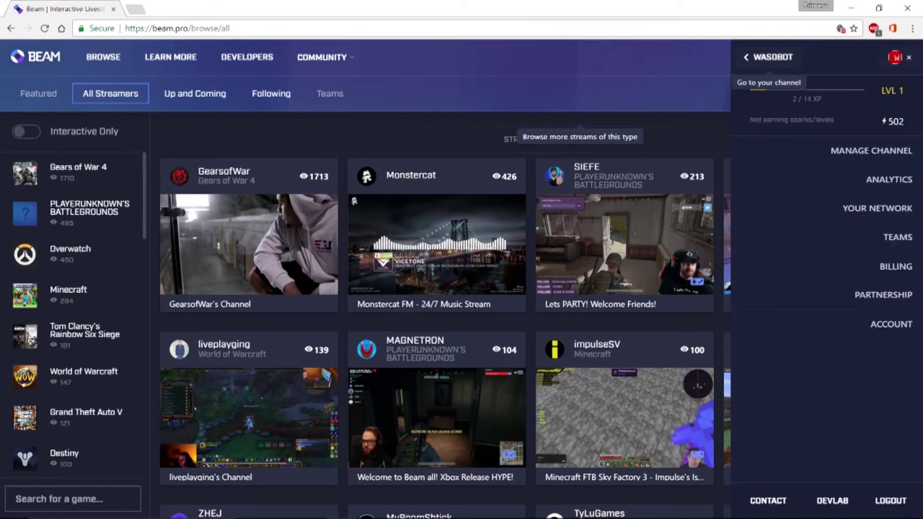
pyautogui.click(768, 57)
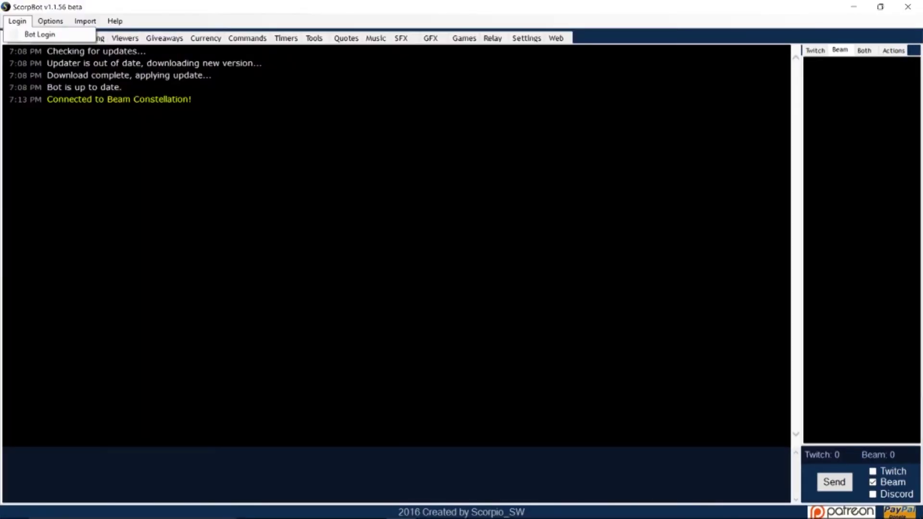
# Step: Switch to ScorpBot, open the bot login's Beam authentication settings, and reset both the bot and streamer Oauth tokens
pyautogui.click(29, 33)
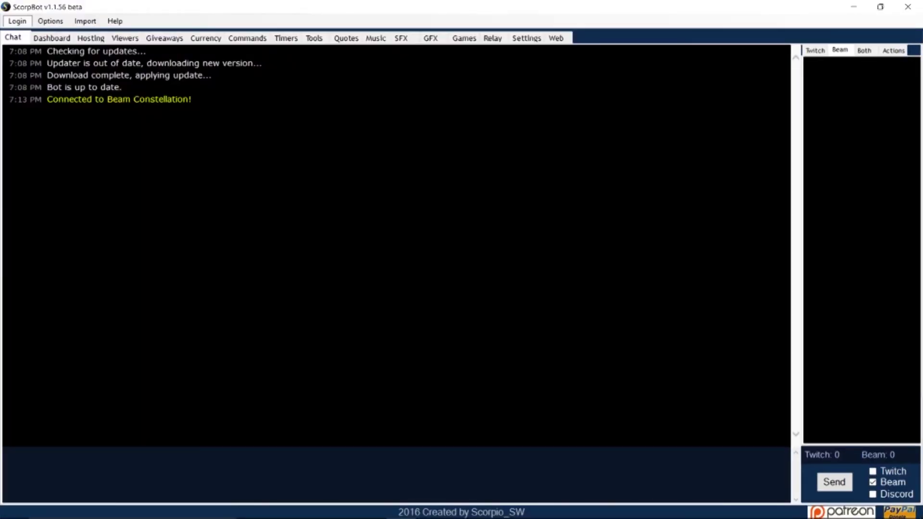
pyautogui.click(87, 60)
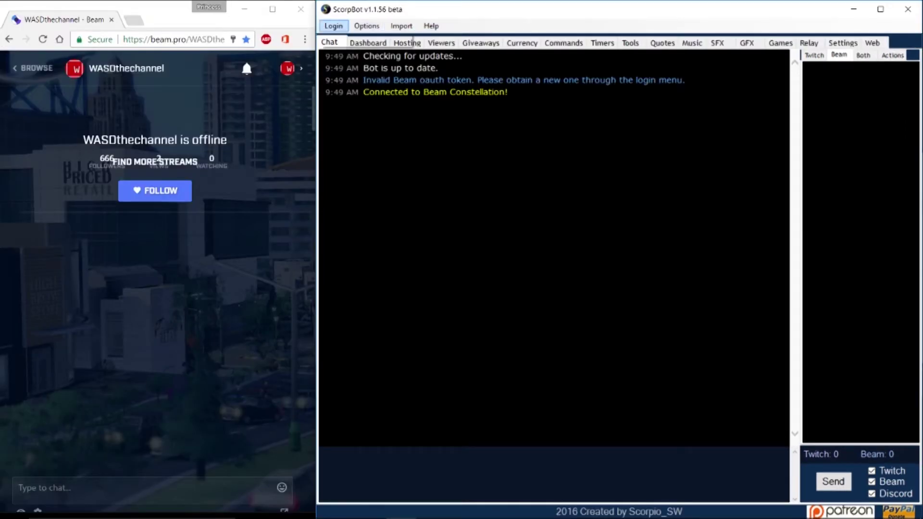
pyautogui.click(333, 25)
pyautogui.click(356, 39)
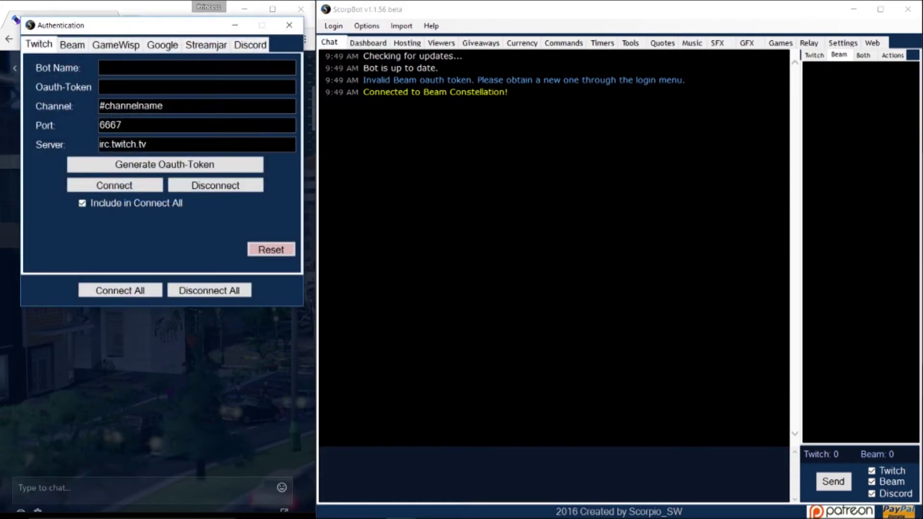
pyautogui.moveTo(144, 25); pyautogui.dragTo(514, 136)
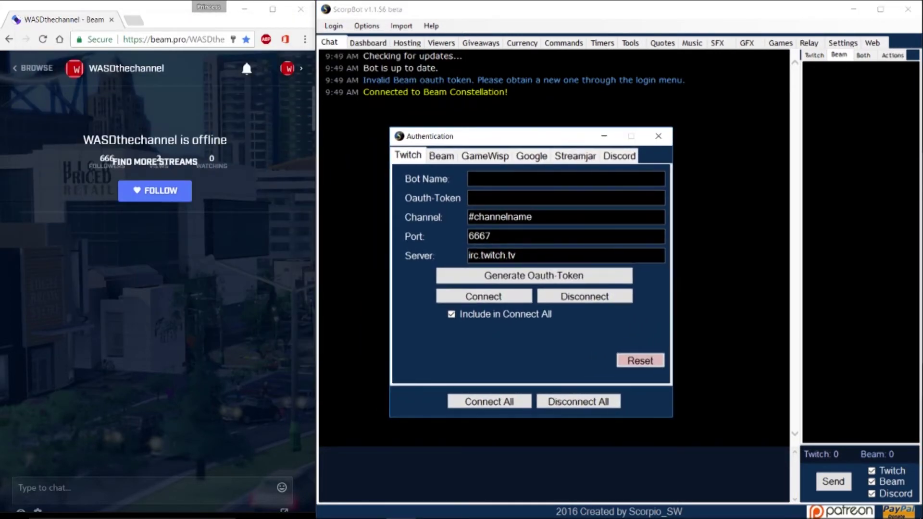
pyautogui.click(441, 156)
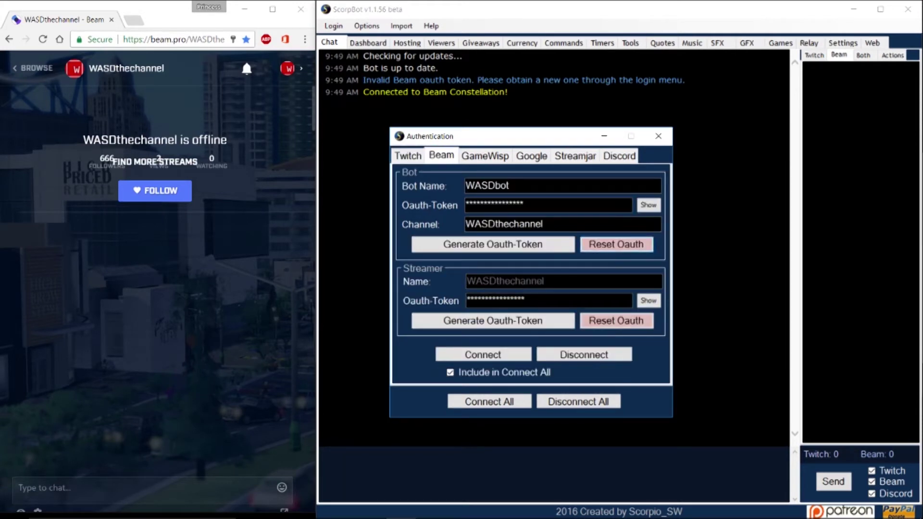
pyautogui.click(616, 245)
pyautogui.click(615, 321)
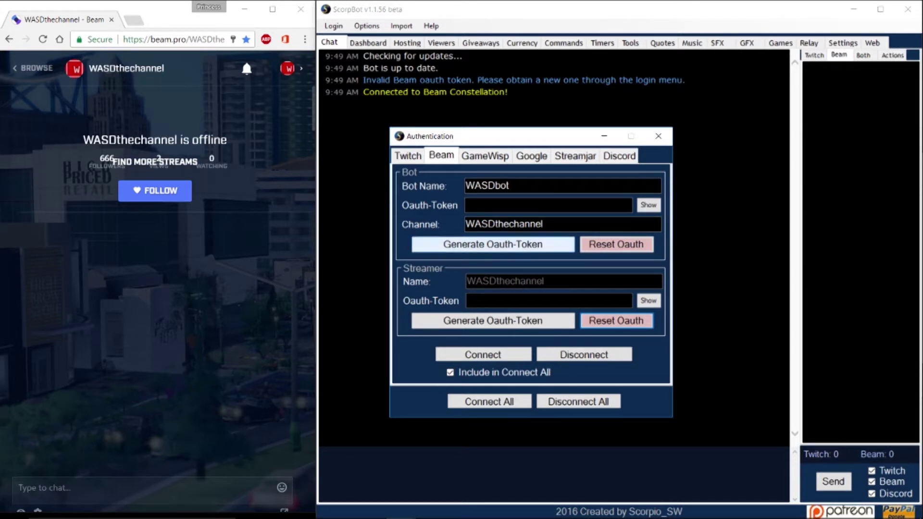
# Step: Generate a Beam Oauth token for the bot account and approve ScorpBot's requested permissions
pyautogui.click(492, 244)
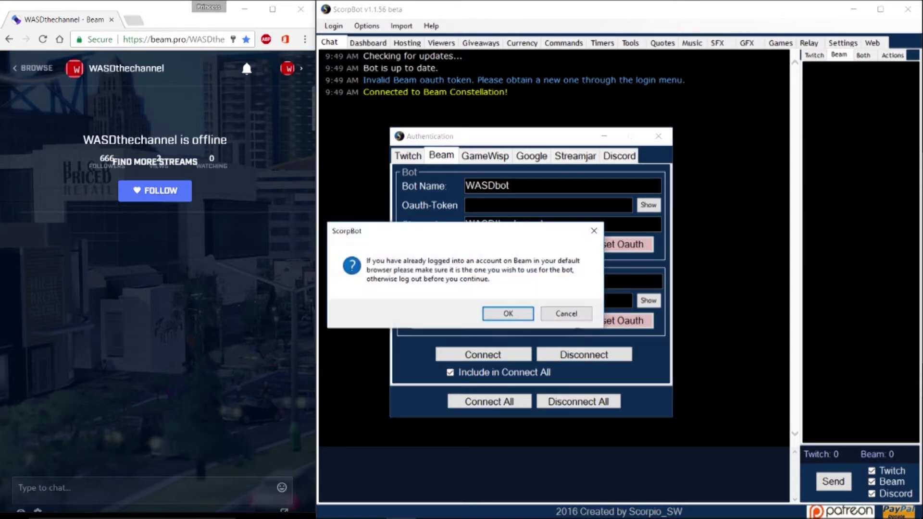
pyautogui.click(508, 313)
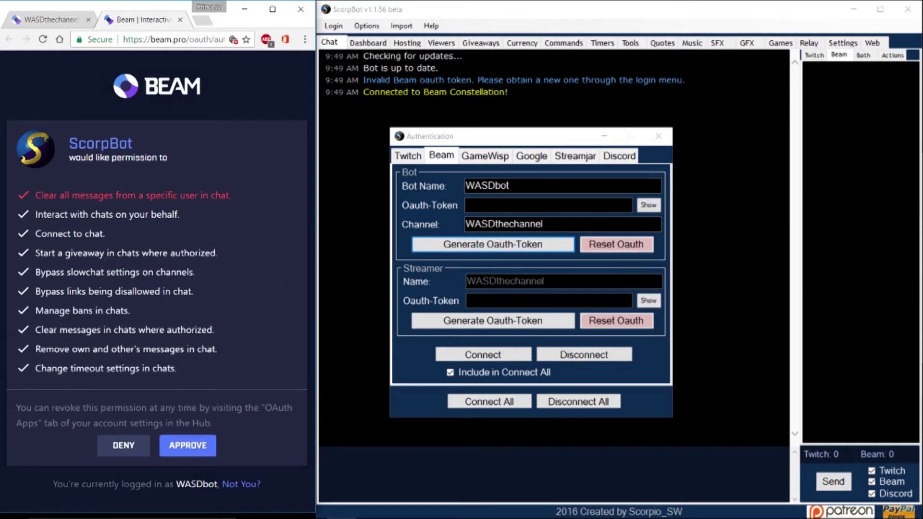
pyautogui.click(188, 444)
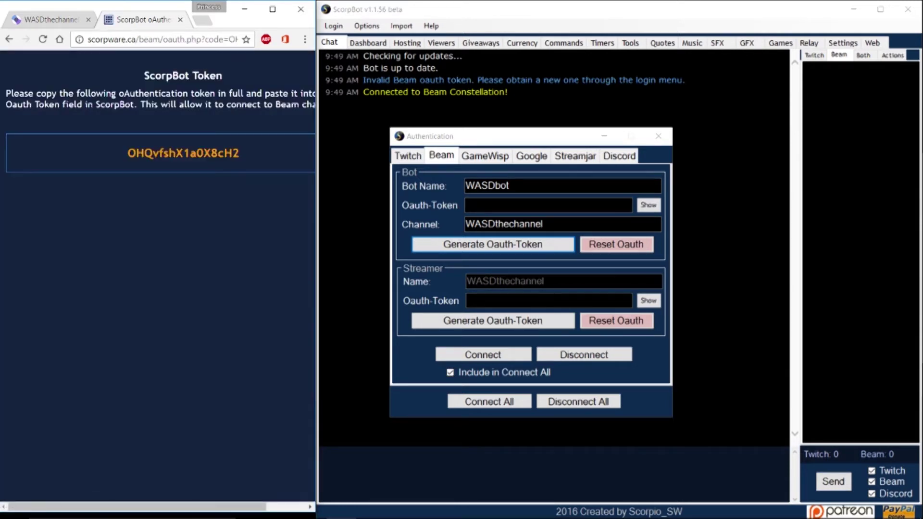
# Step: Copy the generated token from the ScorpBot Token page and paste it into the Bot section's Oauth-Token field
pyautogui.moveTo(240, 153); pyautogui.dragTo(126, 153)
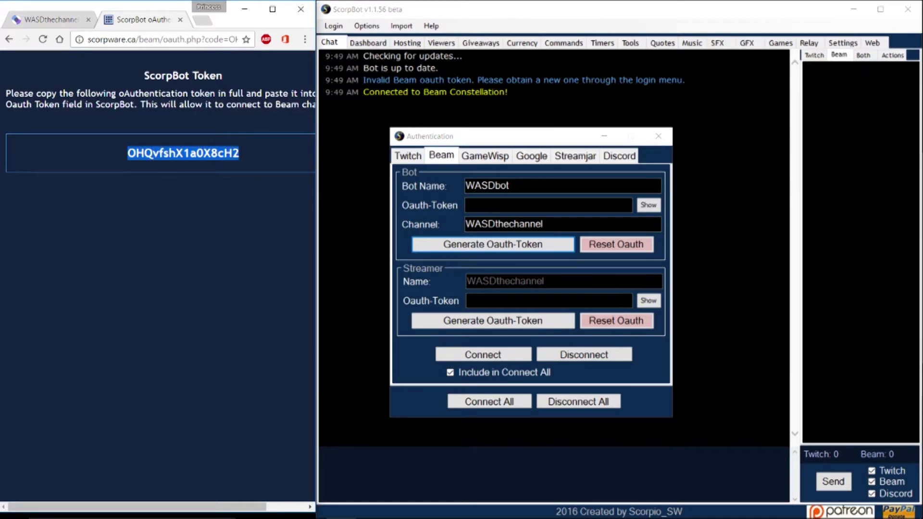
pyautogui.rightClick(158, 153)
pyautogui.click(178, 163)
pyautogui.click(469, 205)
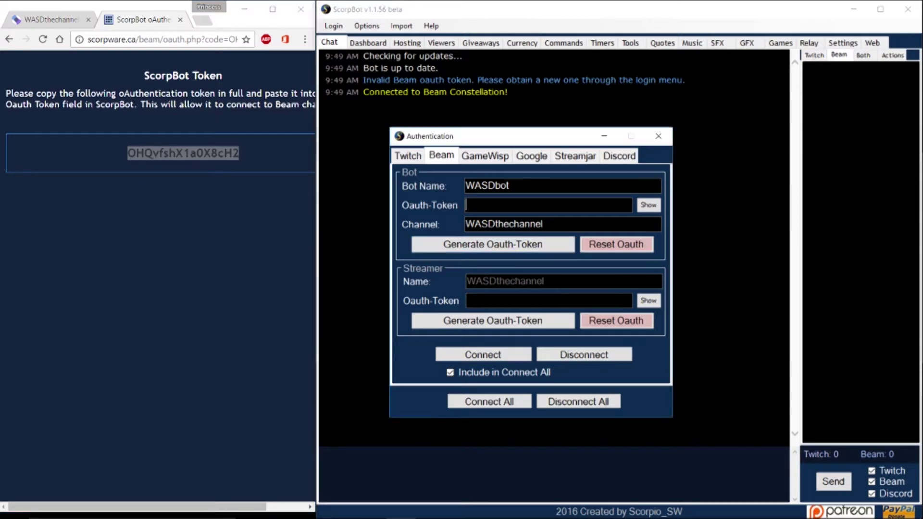
pyautogui.rightClick(470, 205)
pyautogui.click(495, 257)
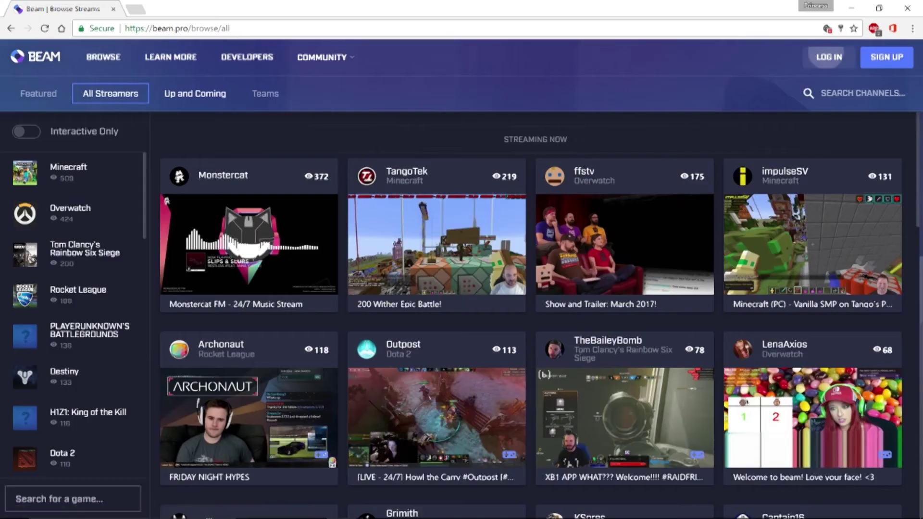
# Step: Log in to Beam with the streamer account and generate the streamer's Oauth token from ScorpBot
pyautogui.click(829, 56)
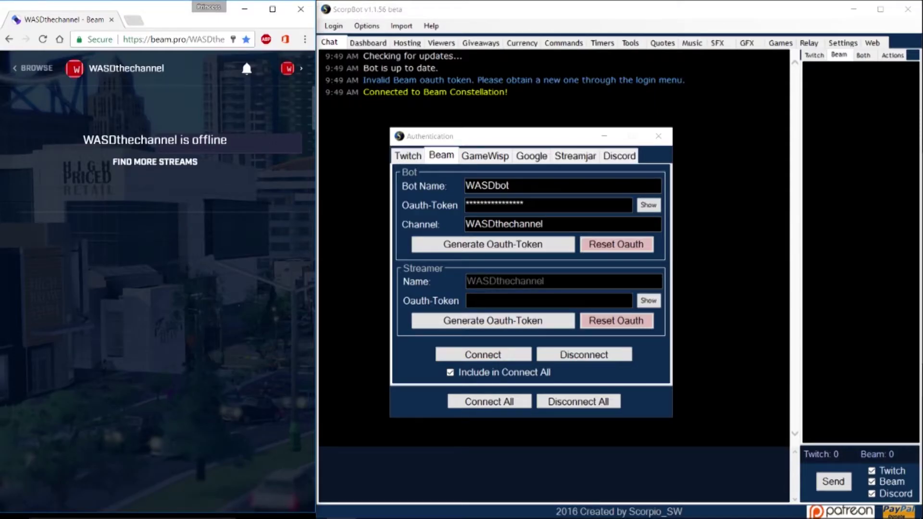
pyautogui.click(485, 320)
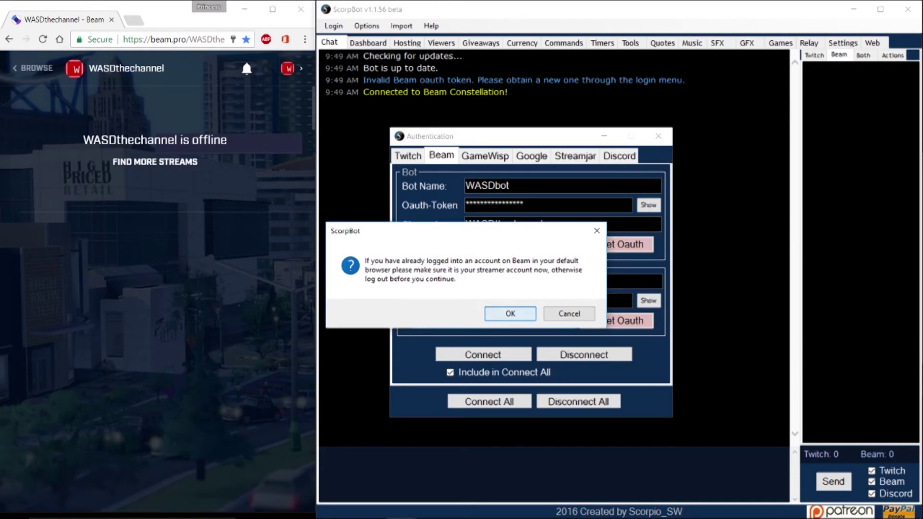
pyautogui.click(509, 315)
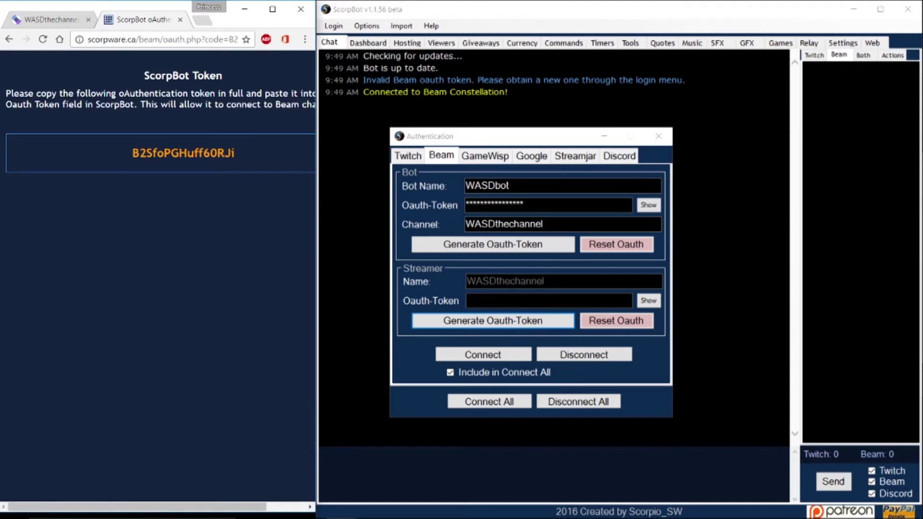
# Step: Paste the generated token into the Streamer section's Oauth-Token field and connect all services
pyautogui.moveTo(235, 153); pyautogui.dragTo(132, 153)
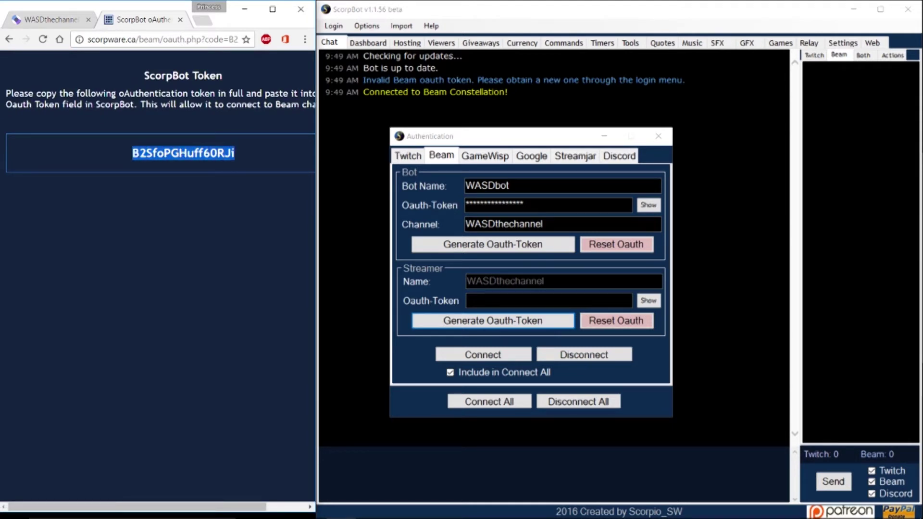
pyautogui.rightClick(263, 150)
pyautogui.click(277, 159)
pyautogui.rightClick(495, 298)
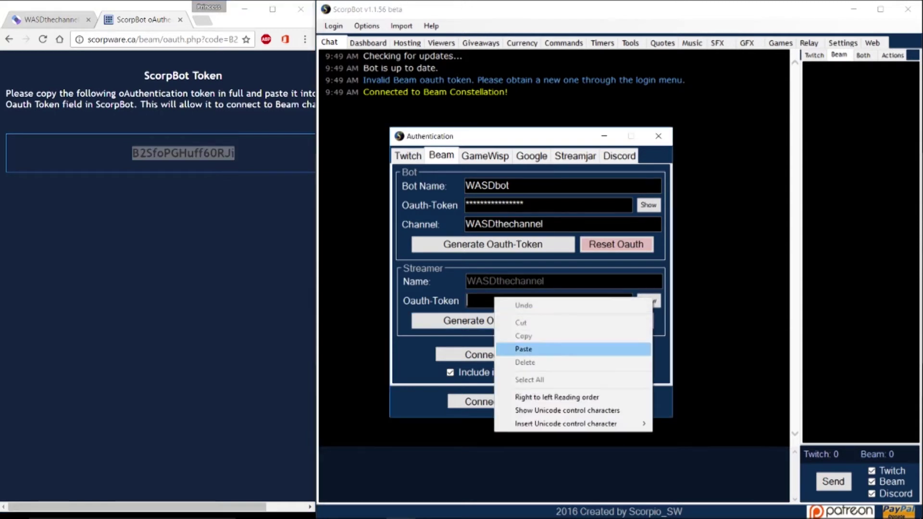
pyautogui.click(523, 349)
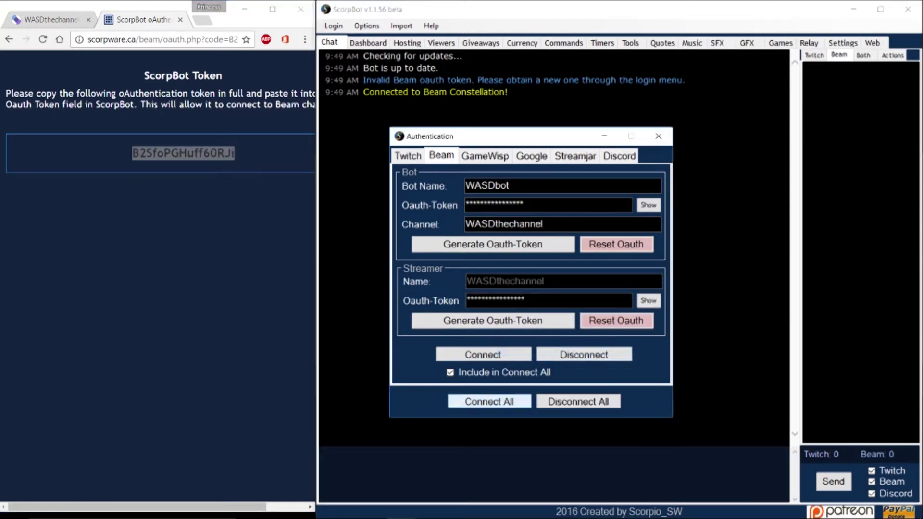
pyautogui.click(489, 401)
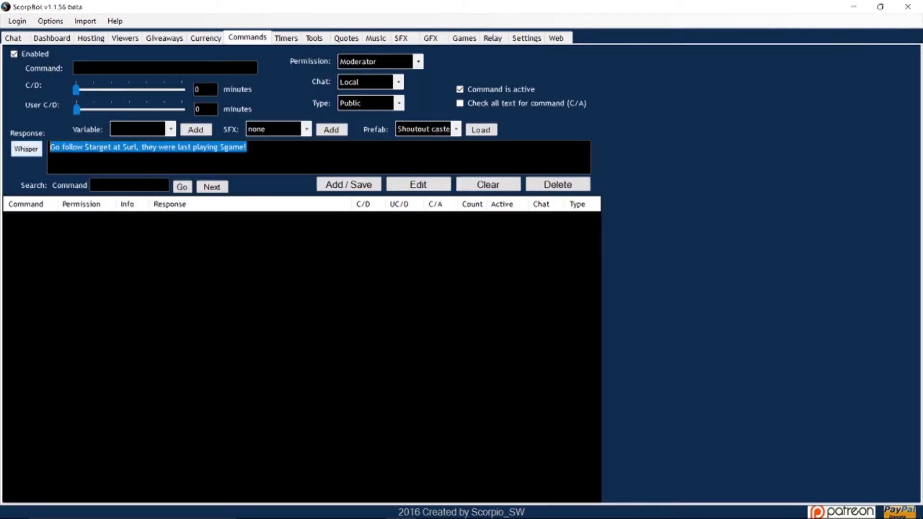
pyautogui.press('BackSpace')
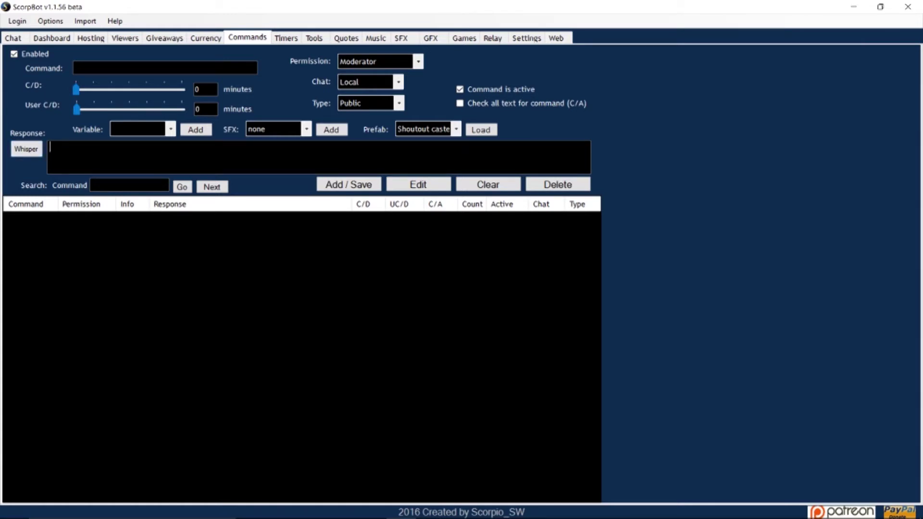
pyautogui.click(74, 68)
pyautogui.write('!so')
pyautogui.click(455, 129)
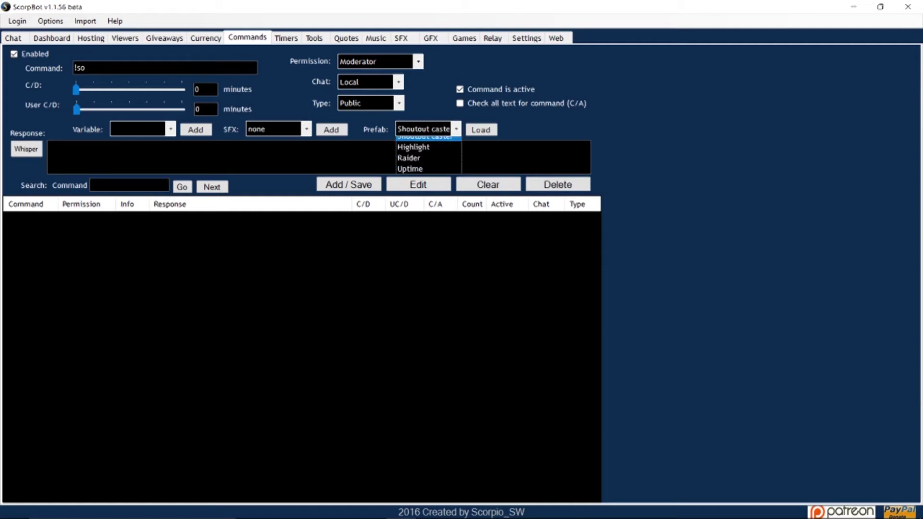
pyautogui.click(413, 153)
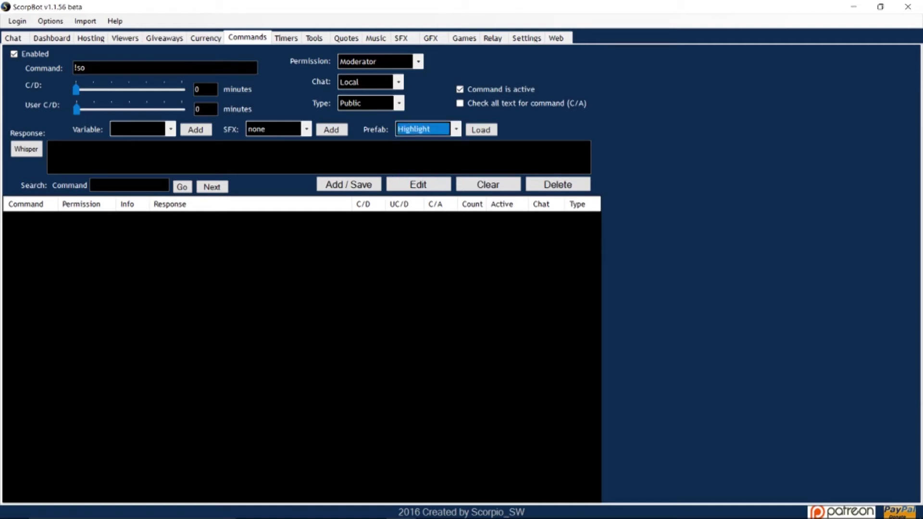
pyautogui.click(456, 129)
pyautogui.press('Up')
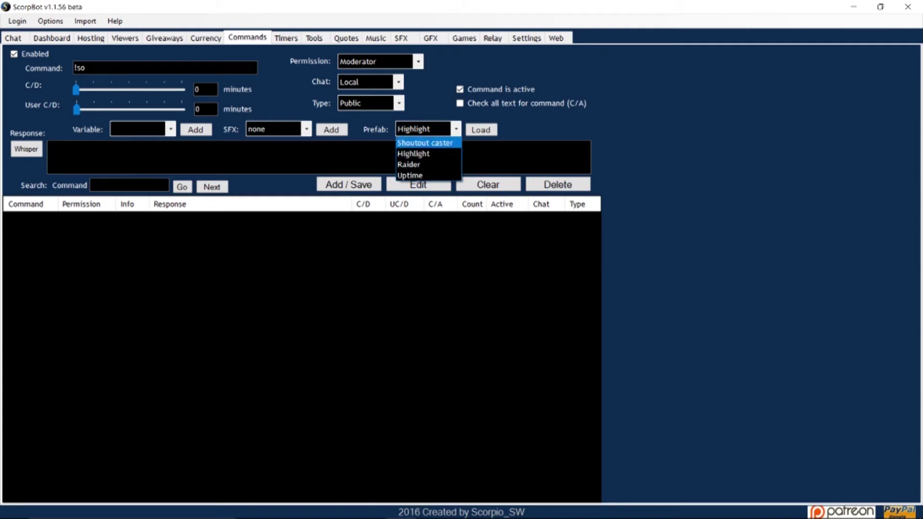
pyautogui.press('Return')
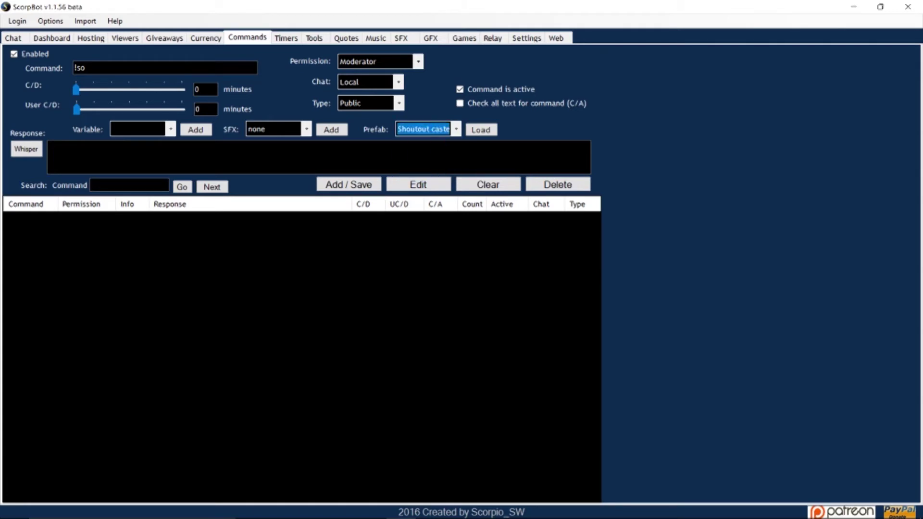
pyautogui.click(481, 130)
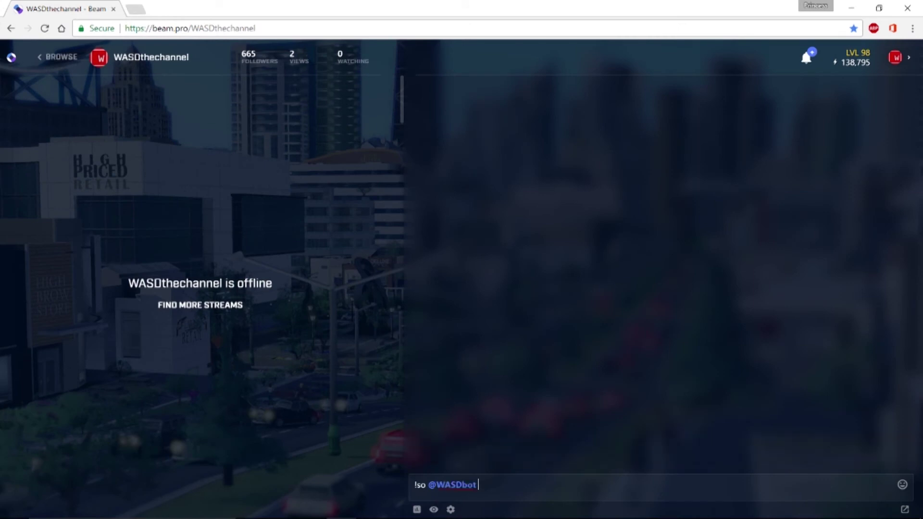
pyautogui.press('Return')
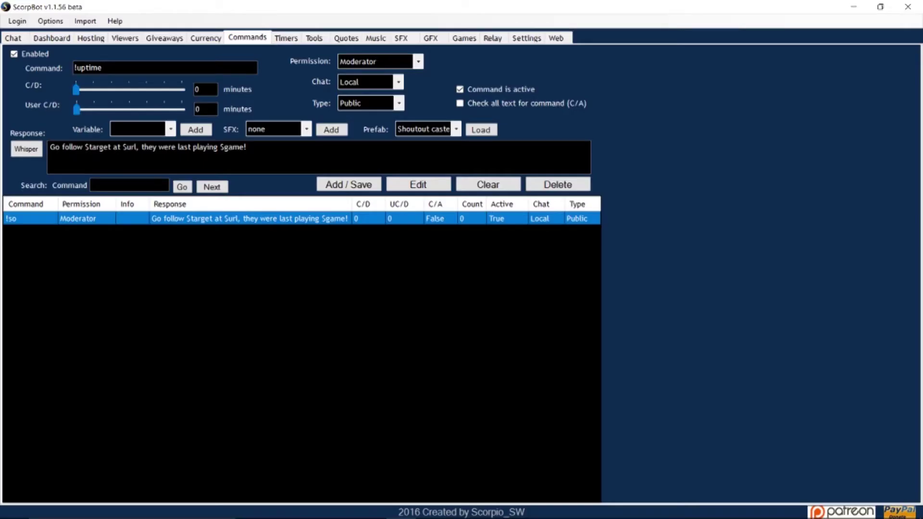
# Step: In ScorpBot, load the Uptime prefab for the !uptime command and save the command
pyautogui.click(455, 129)
pyautogui.click(423, 174)
pyautogui.click(480, 130)
pyautogui.click(348, 185)
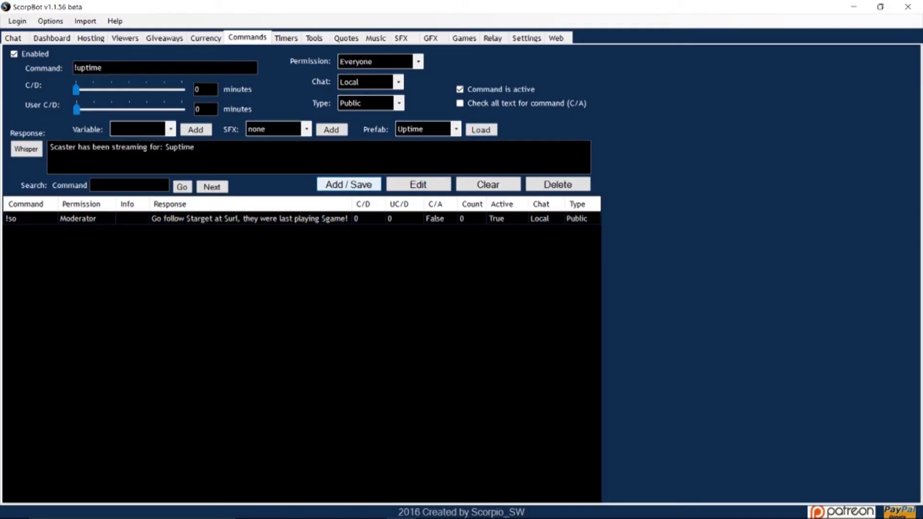
# Step: Rename the command being entered to !raider, load the Raider prefab for it and save it as a new command
pyautogui.press('BackSpace')
pyautogui.press('BackSpace')
pyautogui.press('BackSpace')
pyautogui.press('BackSpace')
pyautogui.press('BackSpace')
pyautogui.press('BackSpace')
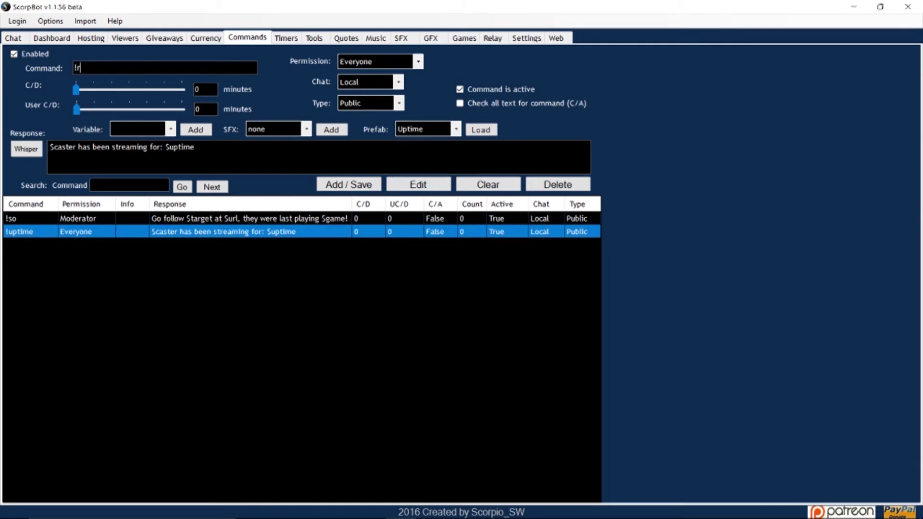
pyautogui.press('BackSpace')
pyautogui.press('BackSpace')
pyautogui.press('BackSpace')
pyautogui.write('raider')
pyautogui.click(455, 129)
pyautogui.click(428, 164)
pyautogui.click(480, 129)
pyautogui.click(348, 184)
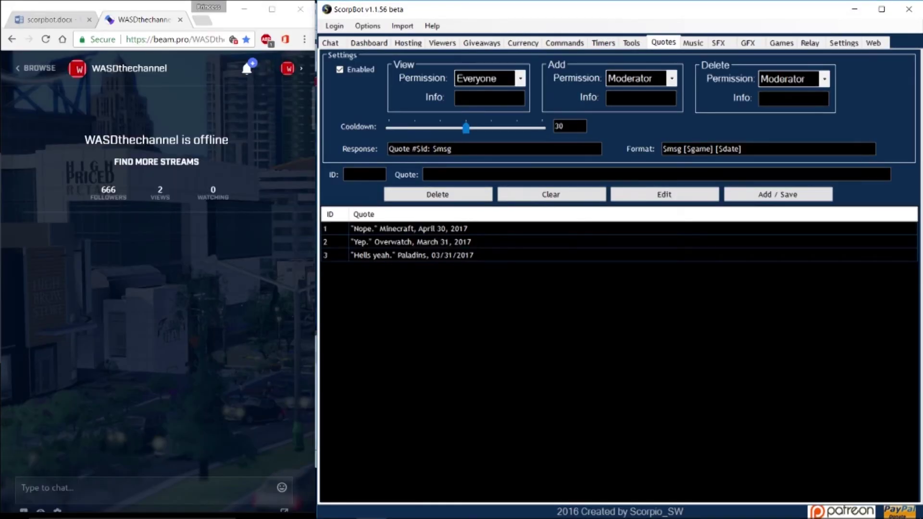
# Step: Add a quote from the Beam chat by sending !quote add "I like you." - WASD
pyautogui.click(21, 487)
pyautogui.write('!quote')
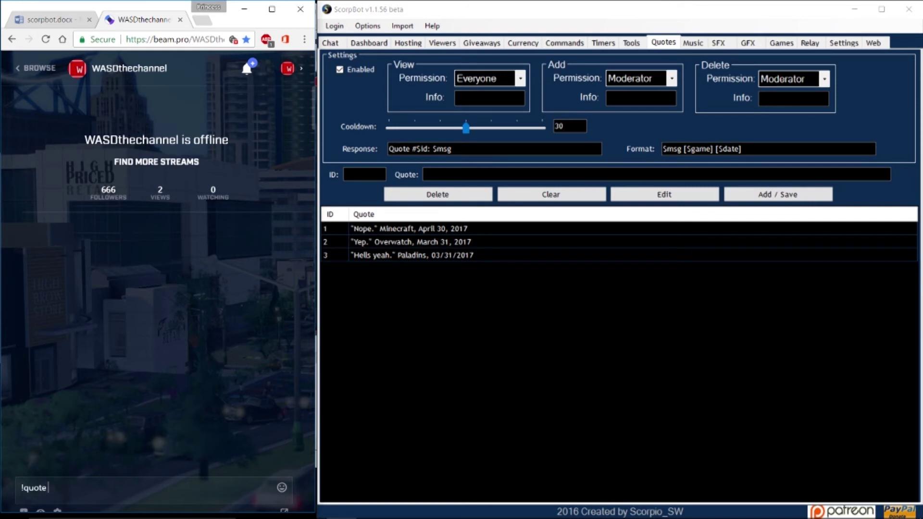
pyautogui.write(' add "I like you." - WASD')
pyautogui.press('Return')
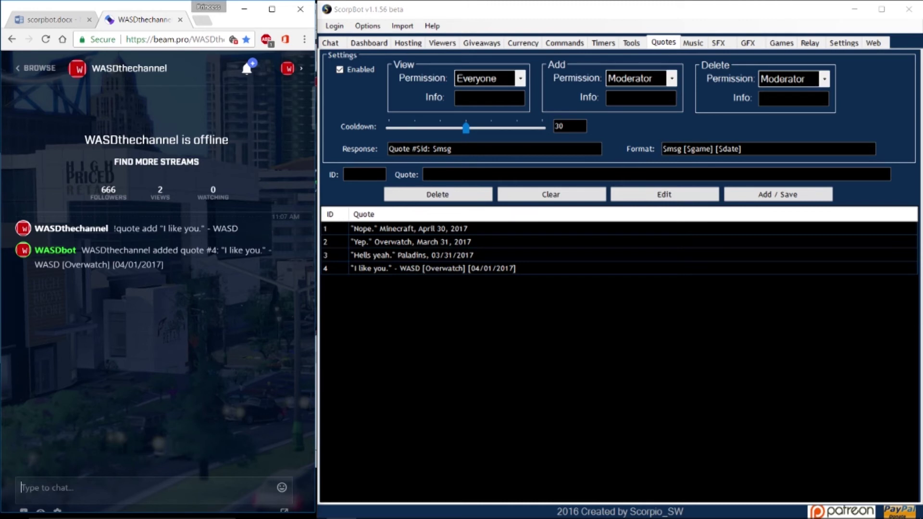
# Step: Delete quote 4 from the Beam chat by sending !quote delete 4
pyautogui.write('!quote deleter')
pyautogui.press('BackSpace')
pyautogui.press('BackSpace')
pyautogui.press('BackSpace')
pyautogui.press('BackSpace')
pyautogui.press('BackSpace')
pyautogui.press('BackSpace')
pyautogui.press('BackSpace')
pyautogui.press('BackSpace')
pyautogui.press('BackSpace')
pyautogui.press('BackSpace')
pyautogui.press('BackSpace')
pyautogui.press('BackSpace')
pyautogui.press('BackSpace')
pyautogui.press('BackSpace')
pyautogui.press('BackSpace')
pyautogui.write('!quote delete 4')
pyautogui.press('Return')
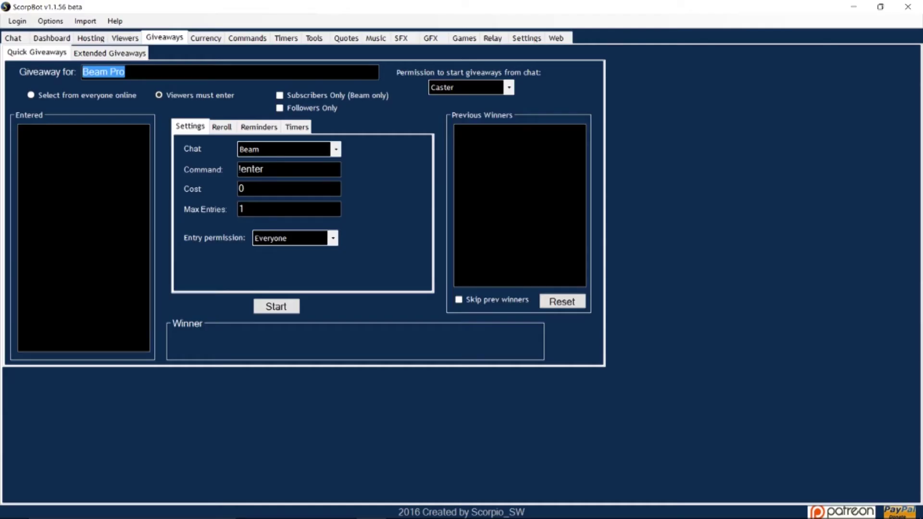
# Step: Enter Beam Pro as the prize of the quick giveaway
pyautogui.write('B')
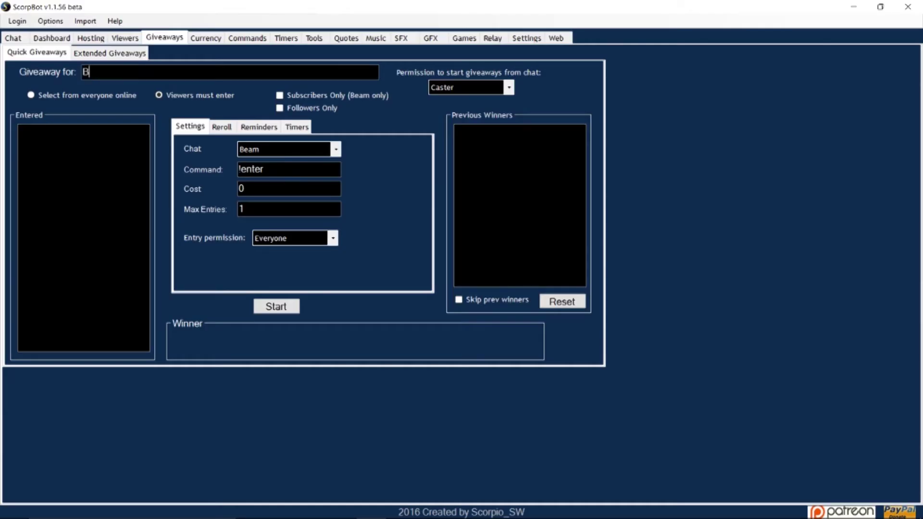
pyautogui.write('eam P')
pyautogui.press('BackSpace')
pyautogui.press('BackSpace')
pyautogui.press('BackSpace')
pyautogui.press('BackSpace')
pyautogui.press('BackSpace')
pyautogui.press('BackSpace')
pyautogui.write('Beam Pro')
# Step: Set the giveaway's entry command to !enter and its time to 20 seconds
pyautogui.click(264, 169)
pyautogui.moveTo(264, 170); pyautogui.dragTo(238, 169)
pyautogui.write('!enter')
pyautogui.click(296, 126)
pyautogui.moveTo(217, 154)
pyautogui.mouseDown()
pyautogui.moveTo(226, 154)
pyautogui.moveTo(219, 154)
pyautogui.mouseUp()
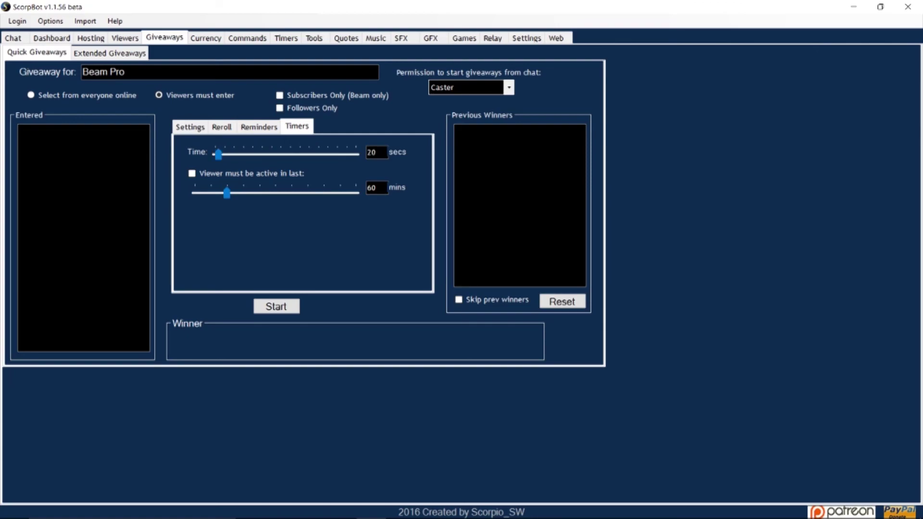
# Step: Start the giveaway from the Beam channel chat by sending !giveaway start
pyautogui.write('!gi')
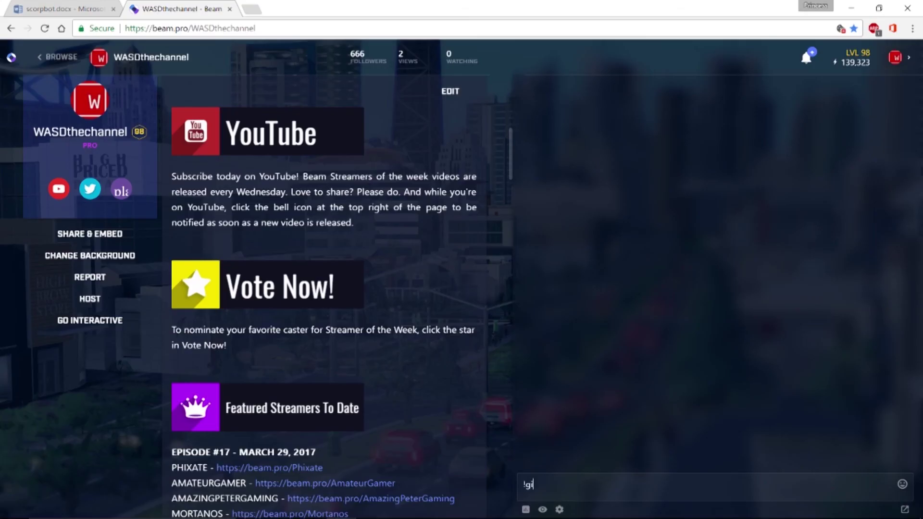
pyautogui.write('veaway start')
pyautogui.press('Return')
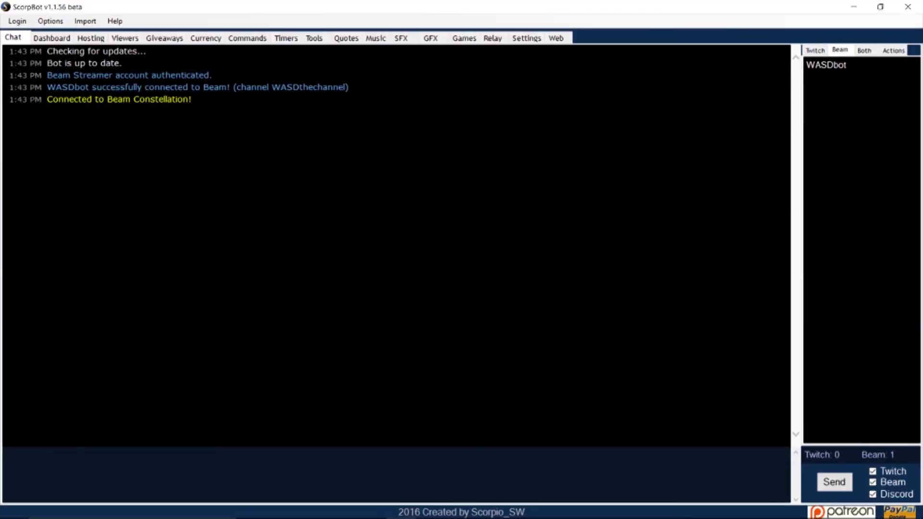
# Step: Look through ScorpBot's feature pages in order, from Dashboard, Hosting and Viewers through to GFX and Games
pyautogui.click(52, 38)
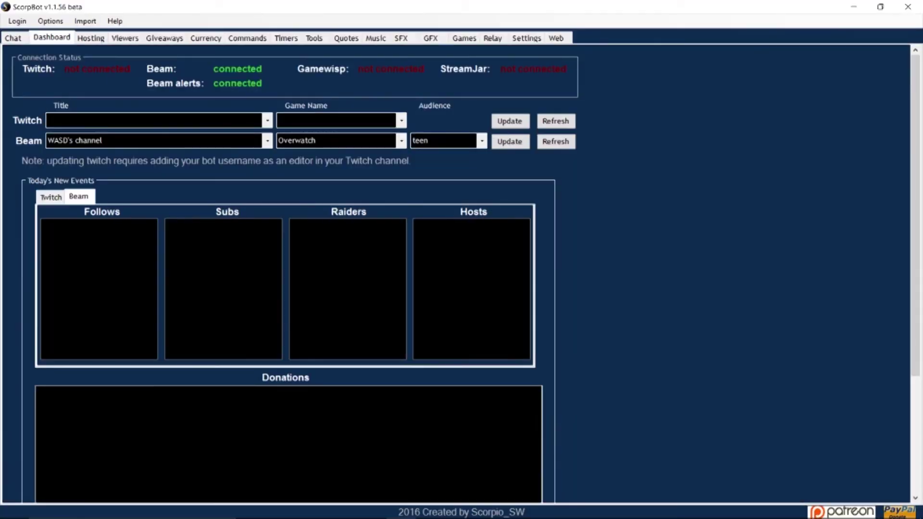
pyautogui.click(90, 38)
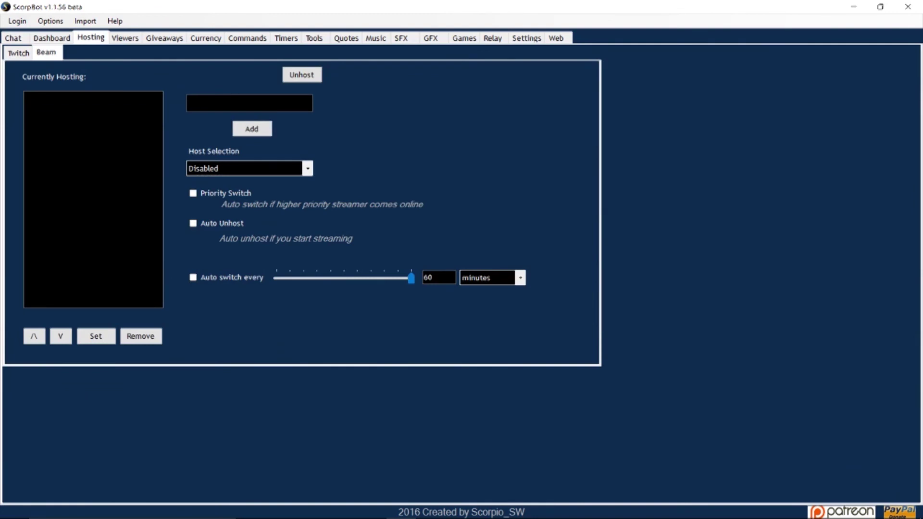
pyautogui.click(125, 37)
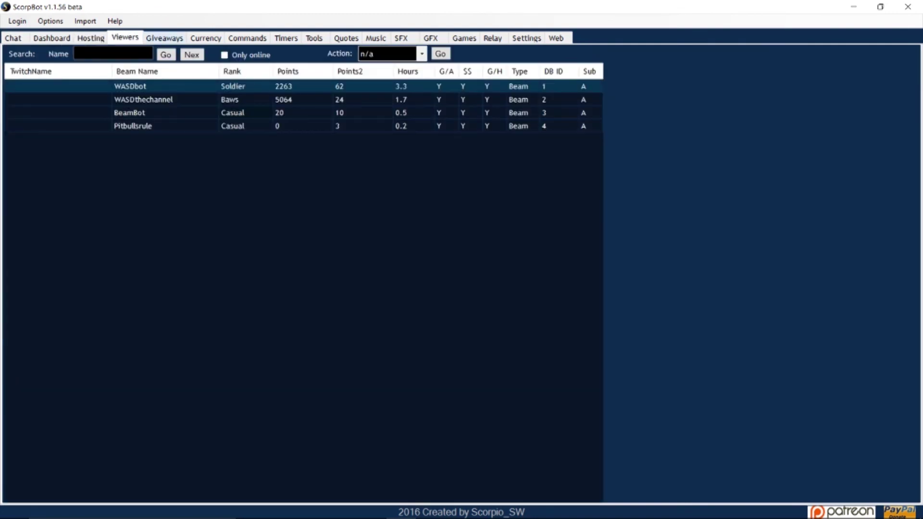
pyautogui.click(164, 38)
pyautogui.click(206, 38)
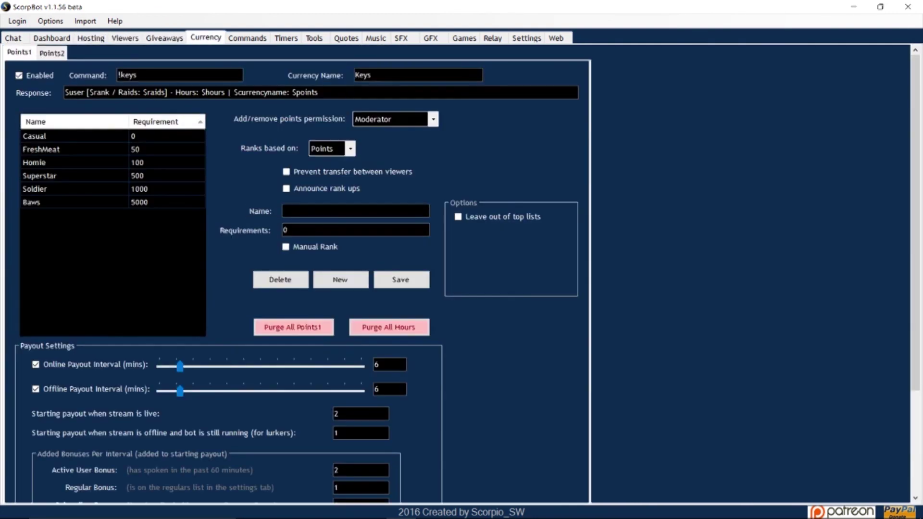
pyautogui.click(247, 38)
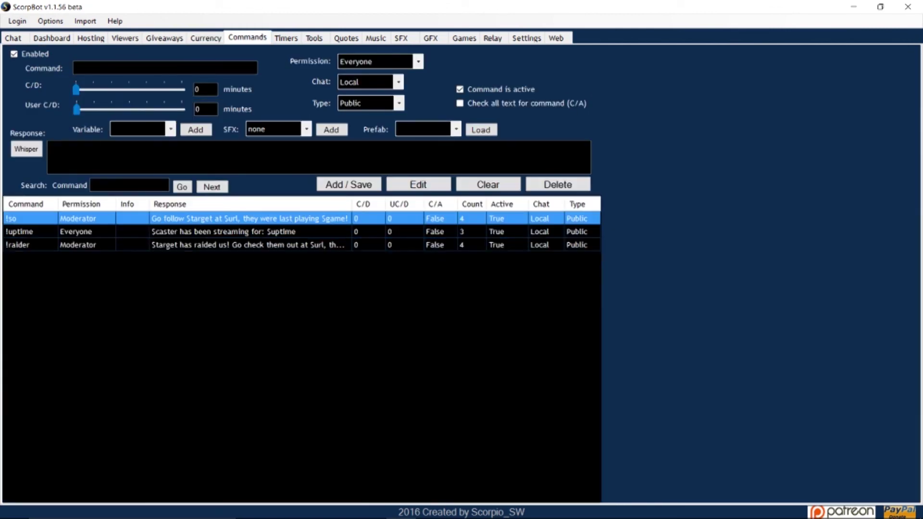
pyautogui.click(286, 37)
pyautogui.click(314, 38)
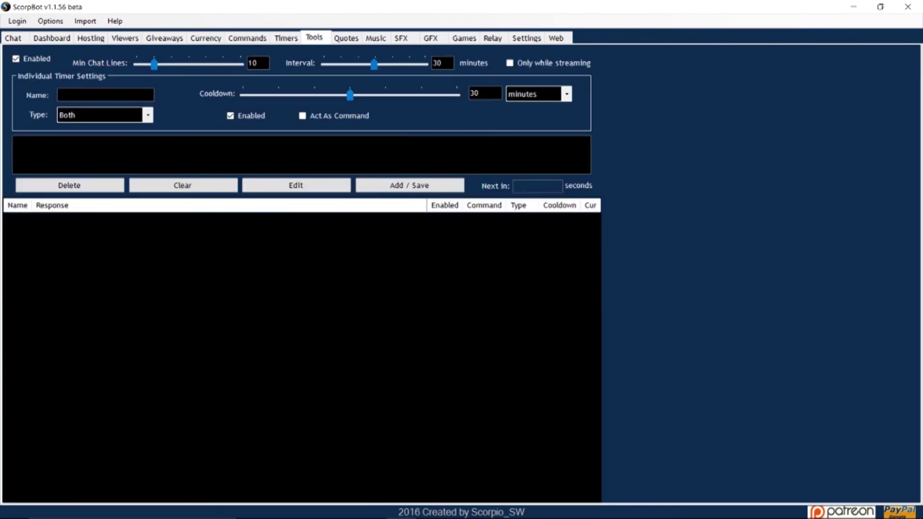
pyautogui.click(346, 38)
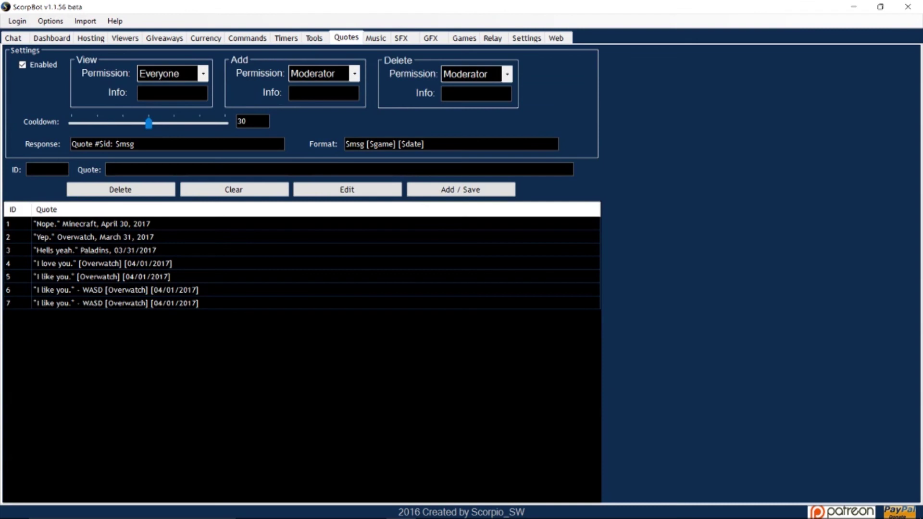
pyautogui.click(375, 37)
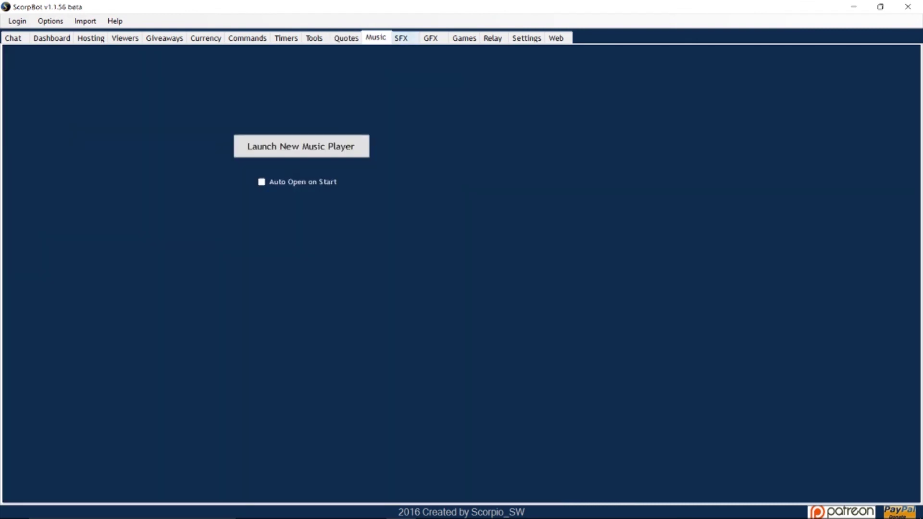
pyautogui.click(400, 38)
pyautogui.click(430, 37)
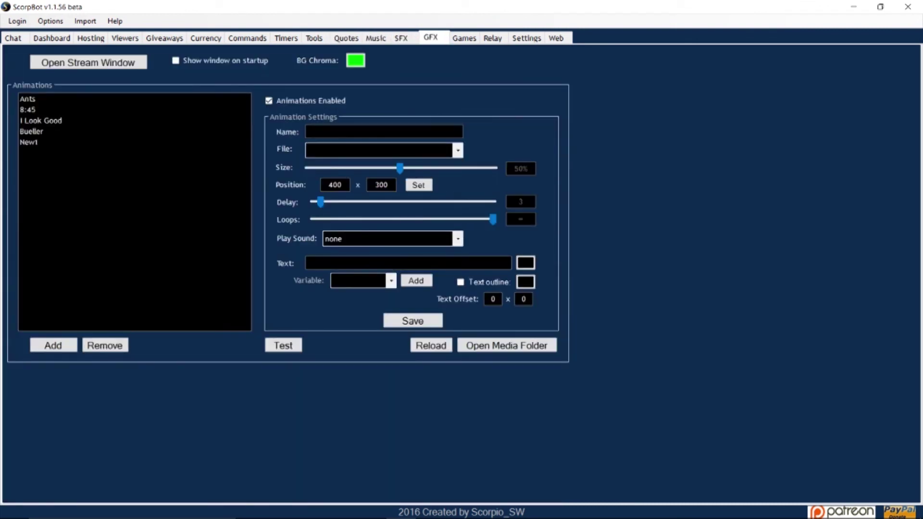
pyautogui.click(464, 38)
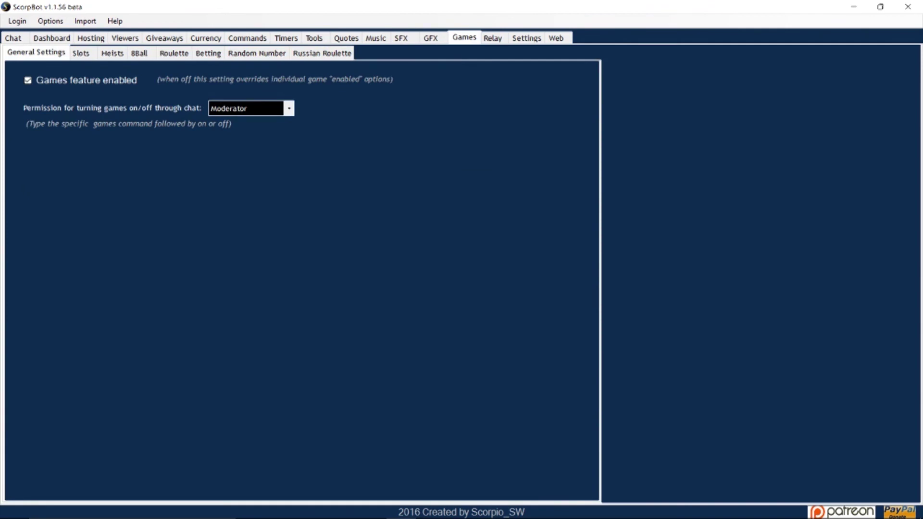